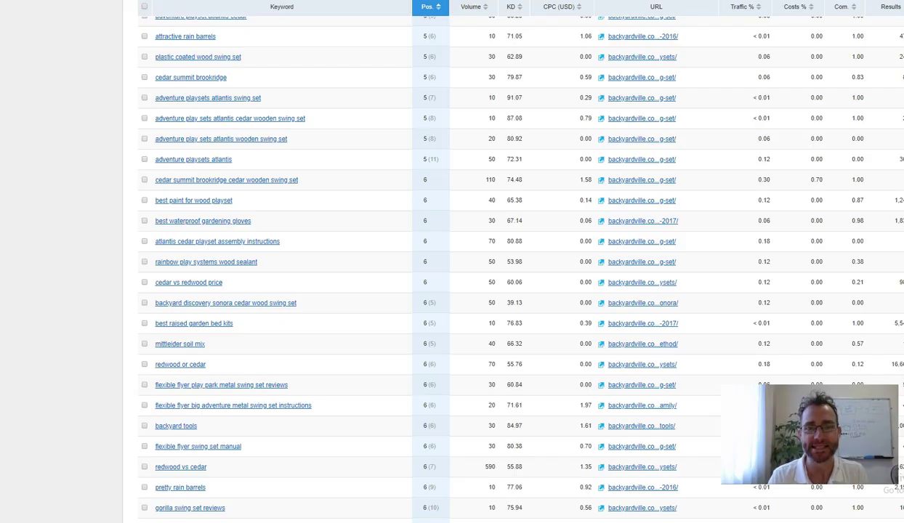
# Review backyardville.com's organic traffic trend for early 2018 and its keyword and traffic totals.
pyautogui.scroll(20, 422, 117)
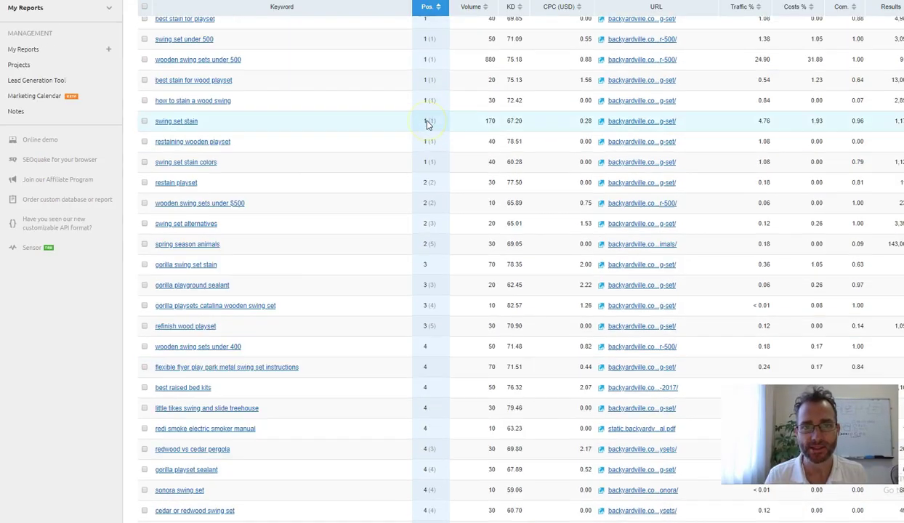
pyautogui.scroll(1, 428, 125)
pyautogui.moveTo(299, 279)
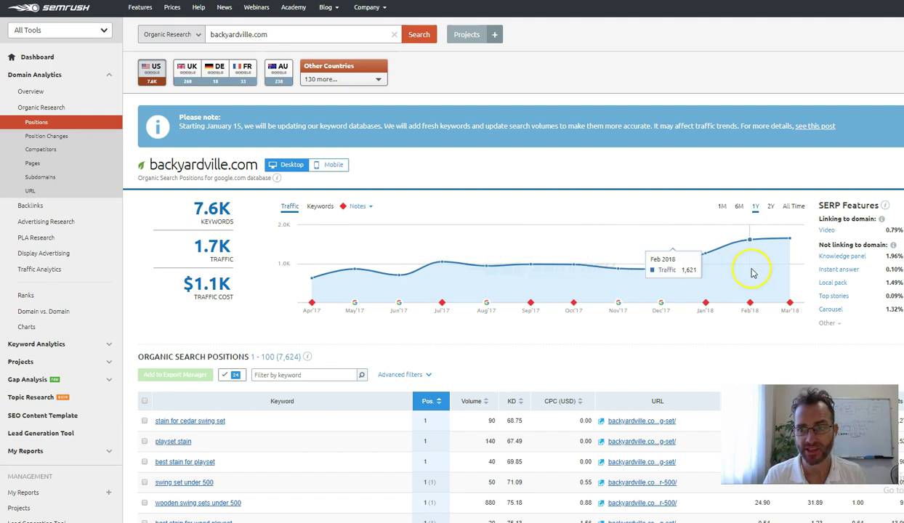
pyautogui.moveTo(796, 247)
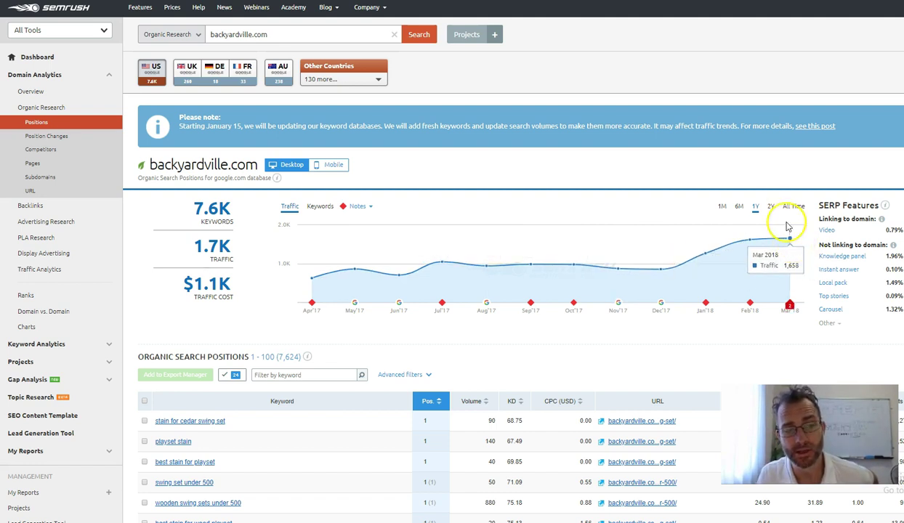
pyautogui.moveTo(186, 210)
pyautogui.moveTo(196, 208); pyautogui.dragTo(215, 209)
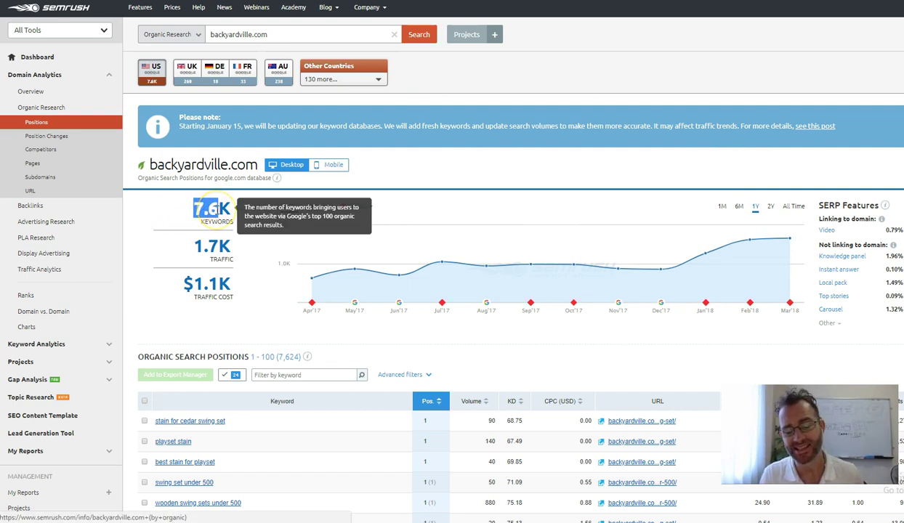
pyautogui.moveTo(192, 246); pyautogui.dragTo(217, 246)
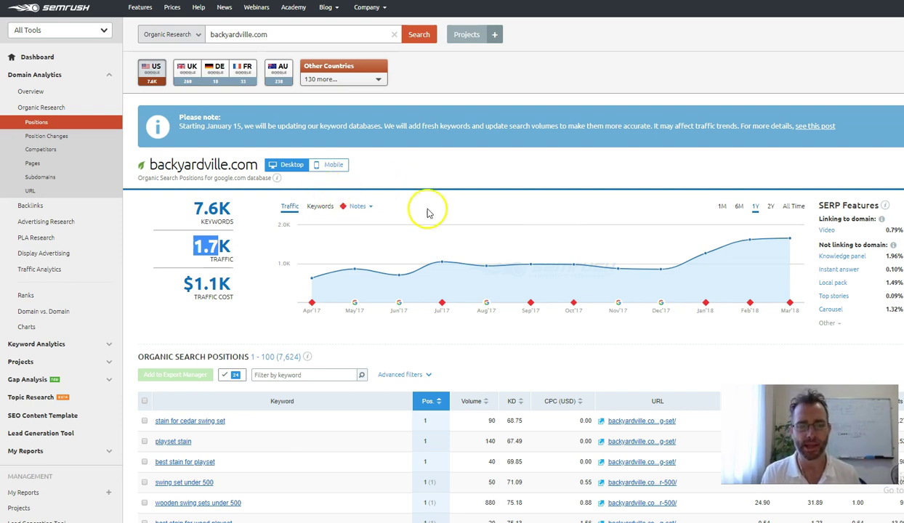
# Look through the first page of organic keywords ordered by ranking position.
pyautogui.scroll(-4, 472, 138)
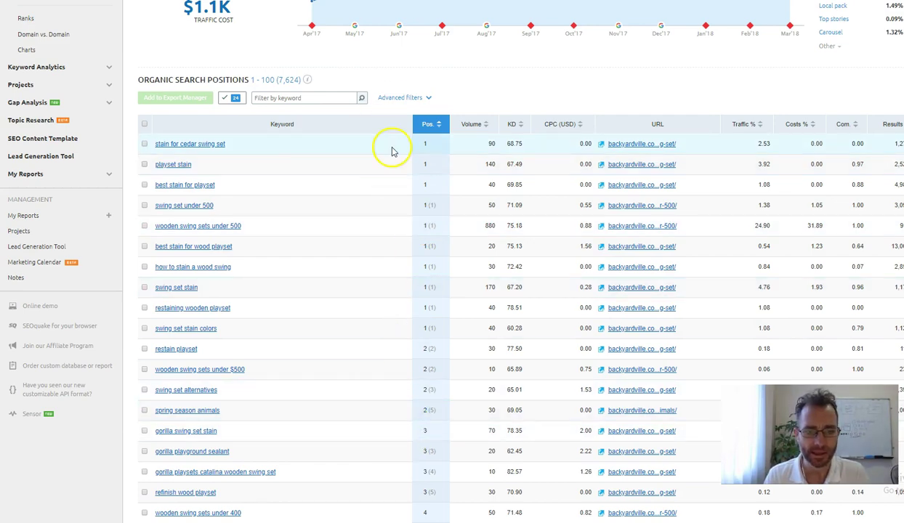
pyautogui.scroll(-12, 385, 148)
pyautogui.scroll(-15, 390, 150)
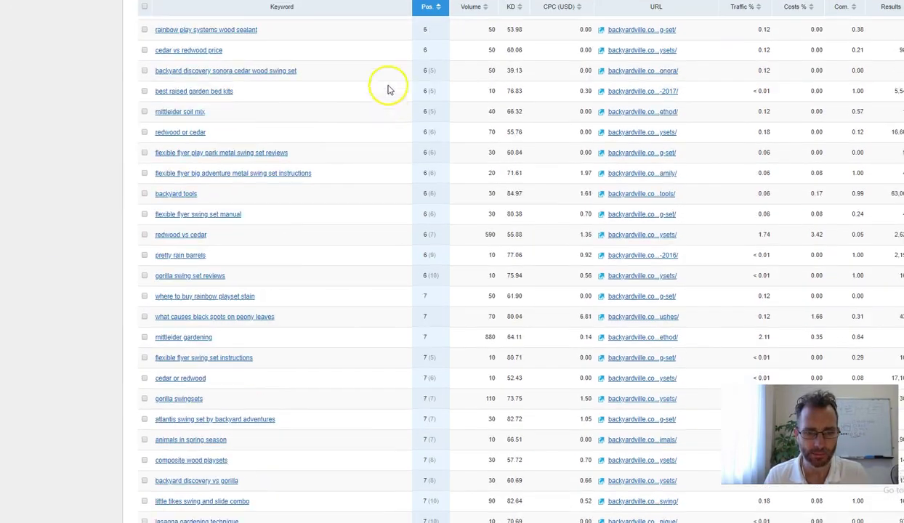
pyautogui.scroll(3, 393, 253)
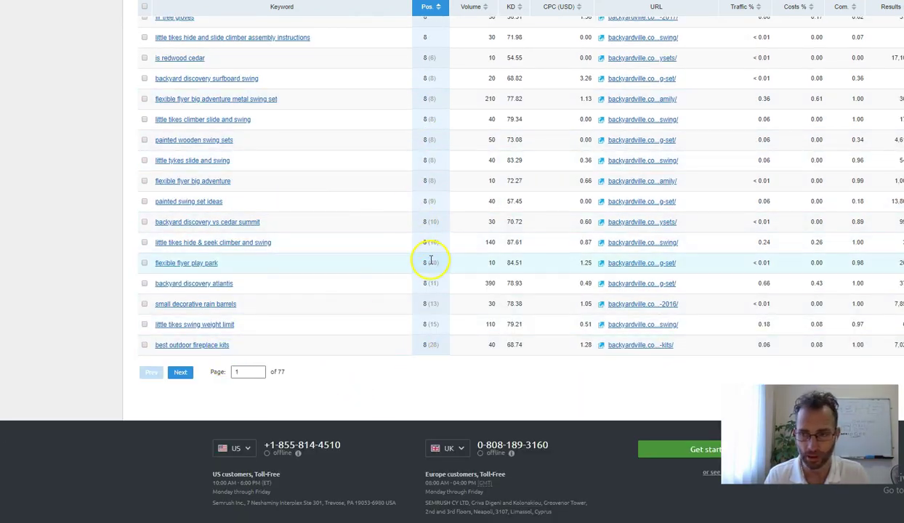
pyautogui.scroll(20, 432, 261)
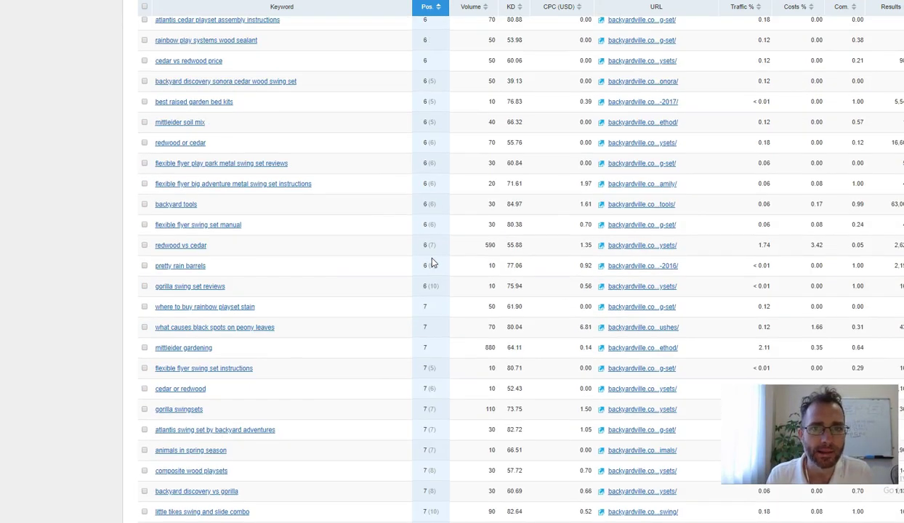
# Sort the organic keywords by highest search volume and check the volumes of "little tikes slide" and "metal swing sets".
pyautogui.scroll(3, 432, 258)
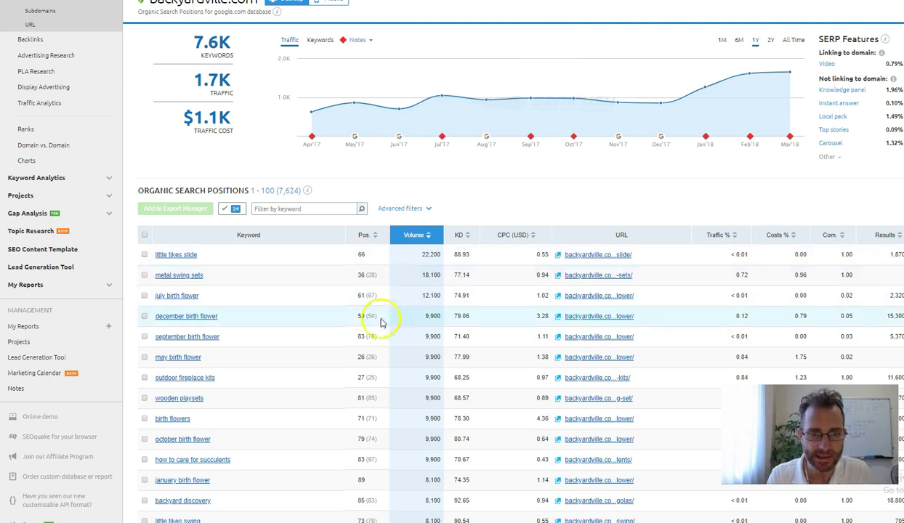
pyautogui.scroll(-2, 288, 216)
pyautogui.moveTo(209, 200); pyautogui.dragTo(144, 199)
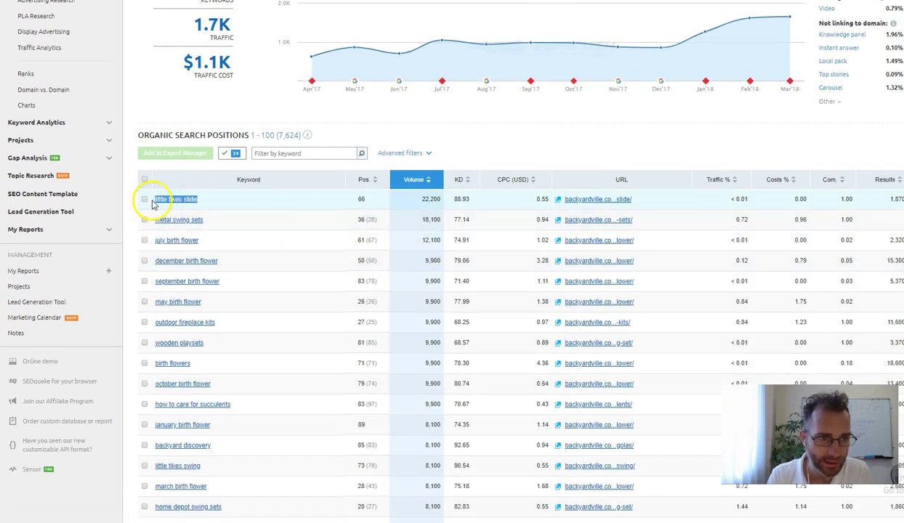
pyautogui.moveTo(421, 199); pyautogui.dragTo(443, 205)
pyautogui.moveTo(242, 218); pyautogui.dragTo(144, 220)
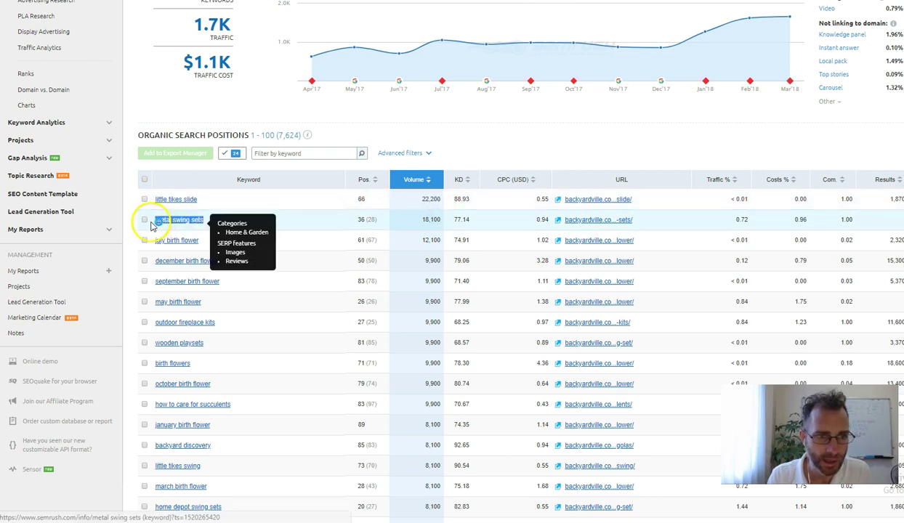
pyautogui.moveTo(418, 226); pyautogui.dragTo(367, 241)
# Check the ranking positions of "little tikes slide" and "metal swing sets", plus the latter's traffic share and volume.
pyautogui.click(363, 207)
pyautogui.doubleClick(362, 204)
pyautogui.doubleClick(365, 219)
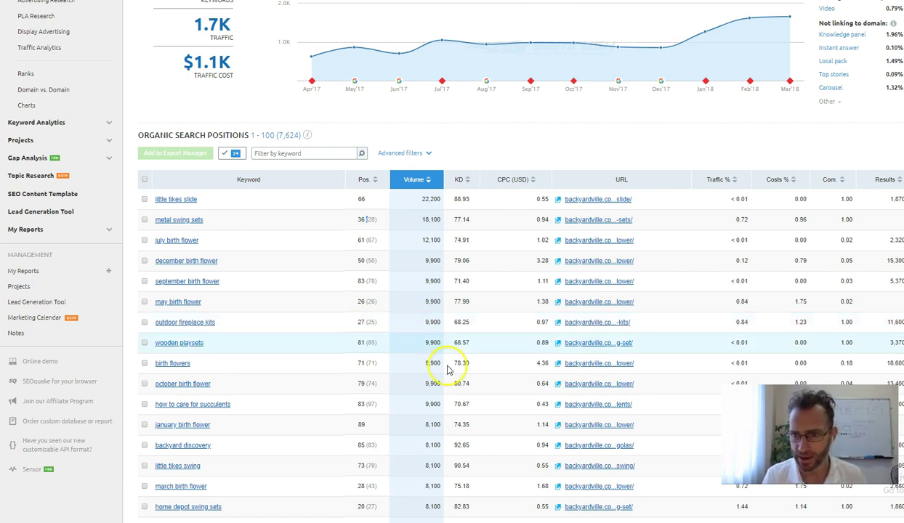
pyautogui.moveTo(731, 220); pyautogui.dragTo(752, 225)
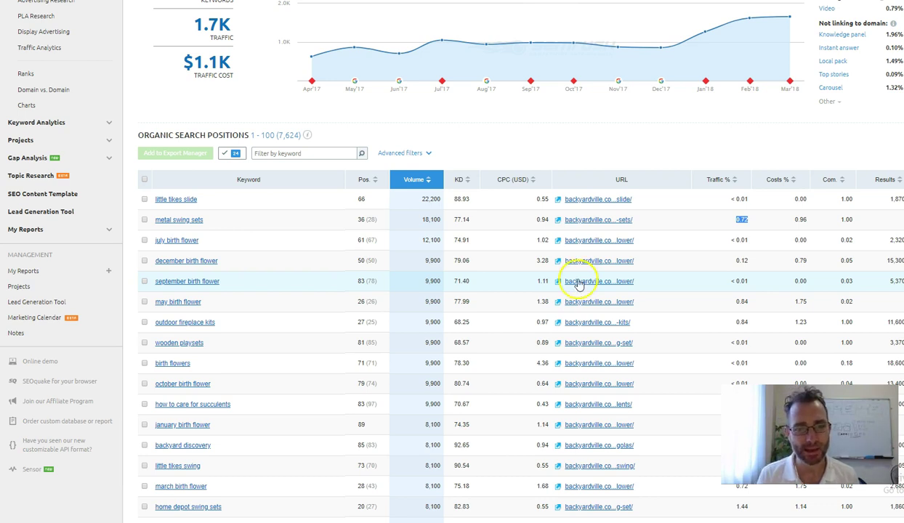
pyautogui.click(439, 221)
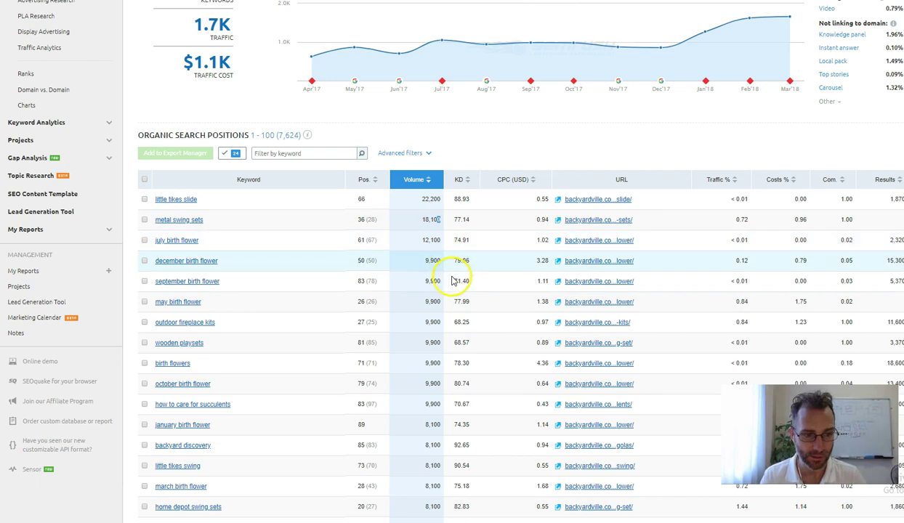
# Look through the volume-sorted keywords, comparing their ranking positions with their search volumes.
pyautogui.scroll(-3, 434, 366)
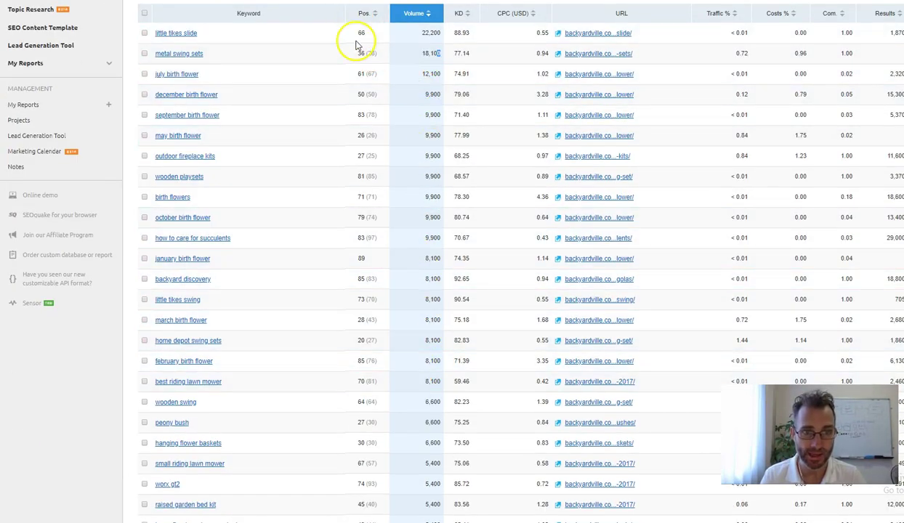
pyautogui.scroll(-2, 359, 111)
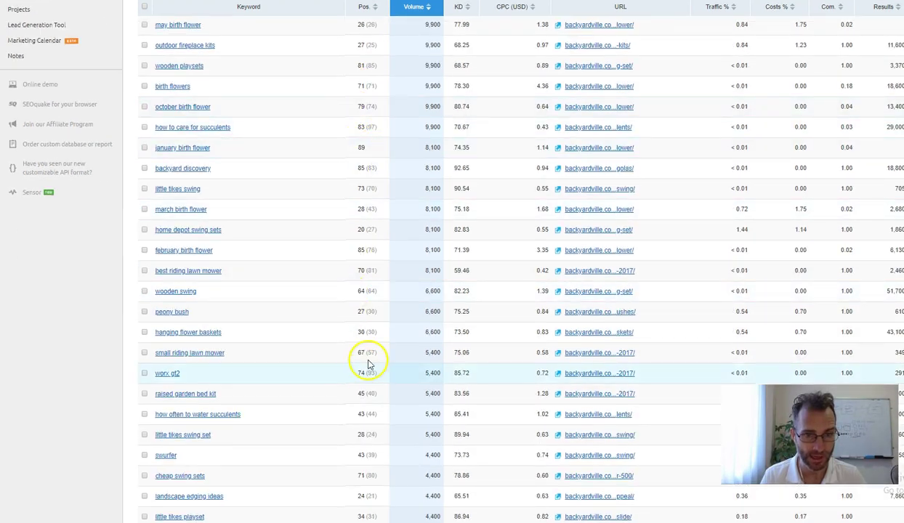
pyautogui.scroll(3, 433, 142)
pyautogui.scroll(3, 430, 375)
pyautogui.scroll(-10, 444, 158)
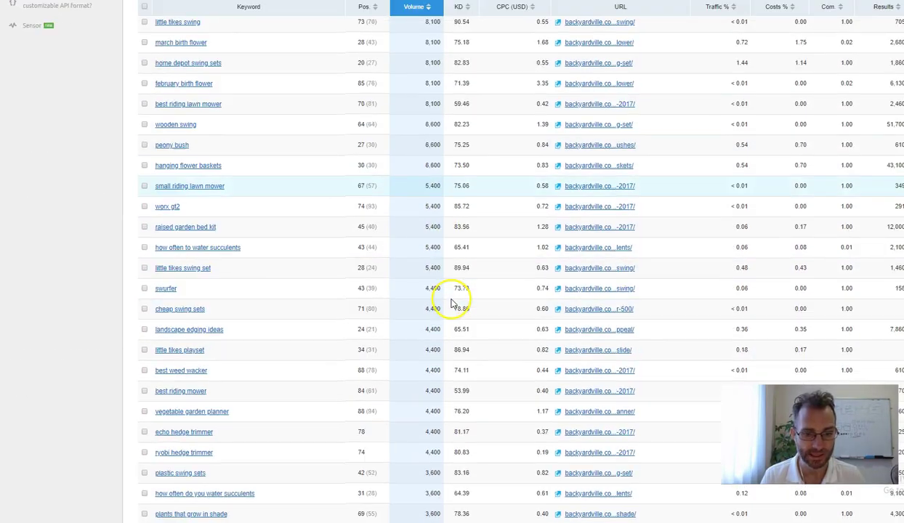
pyautogui.scroll(-3, 432, 227)
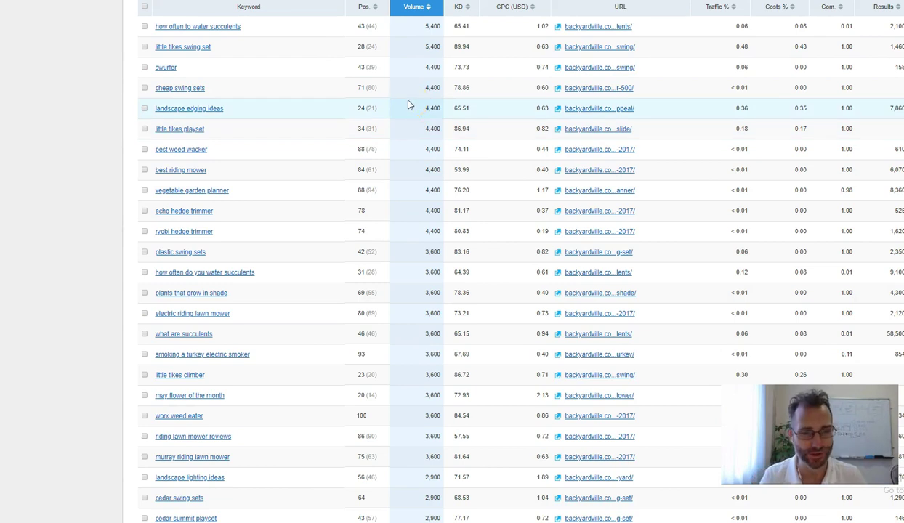
# Filter the organic keywords to include volume greater than 100 and sort them by highest CPC.
pyautogui.scroll(-3, 375, 184)
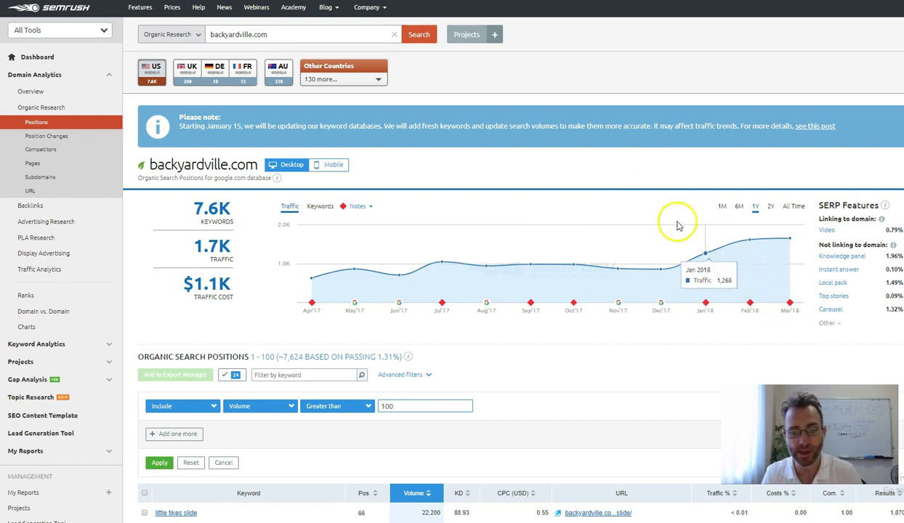
pyautogui.scroll(-3, 590, 272)
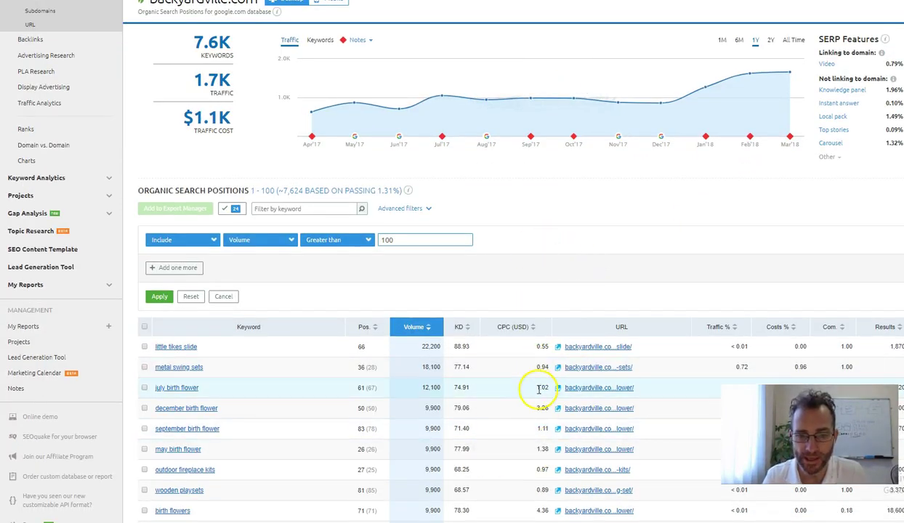
pyautogui.scroll(-2, 558, 218)
pyautogui.click(557, 218)
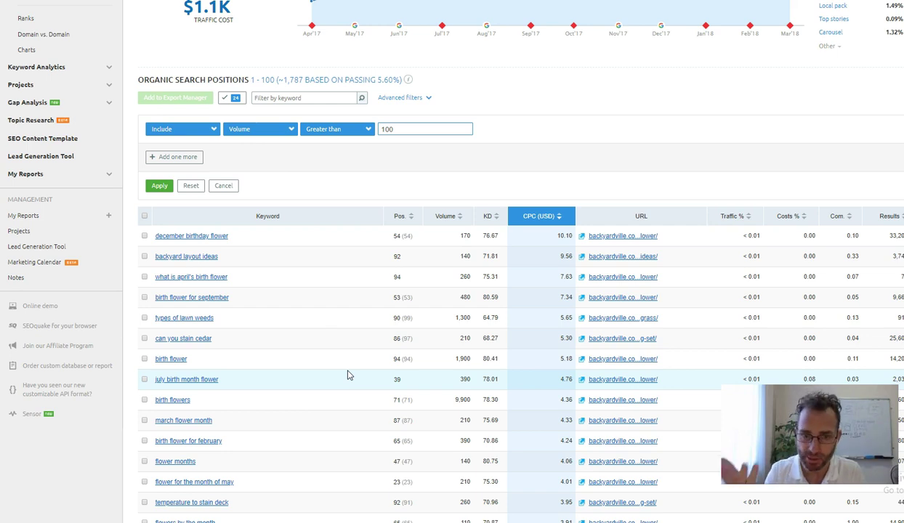
# Examine the CPC values of the flower keywords, including "december birthday flower", "birth flower for september" and "flower for the month of may".
pyautogui.moveTo(240, 239); pyautogui.dragTo(154, 246)
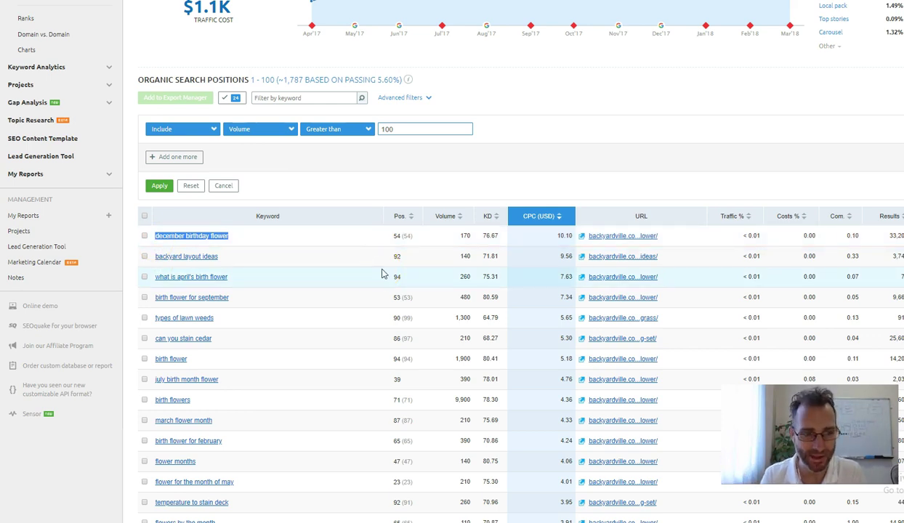
pyautogui.moveTo(232, 297); pyautogui.dragTo(150, 301)
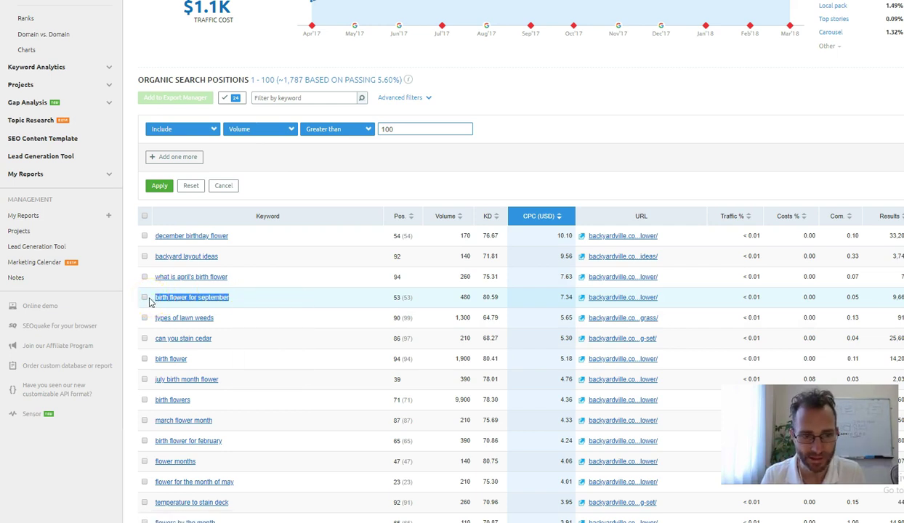
pyautogui.moveTo(550, 292); pyautogui.dragTo(574, 297)
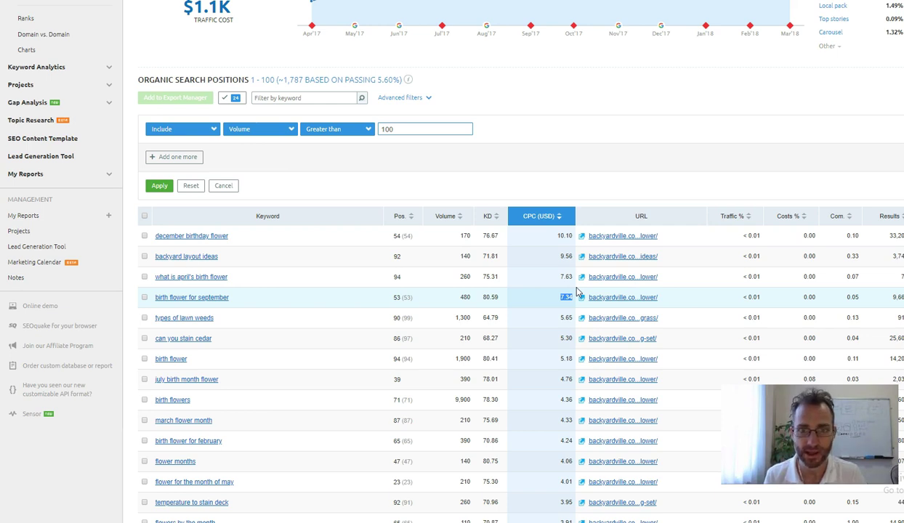
pyautogui.moveTo(147, 236); pyautogui.dragTo(251, 240)
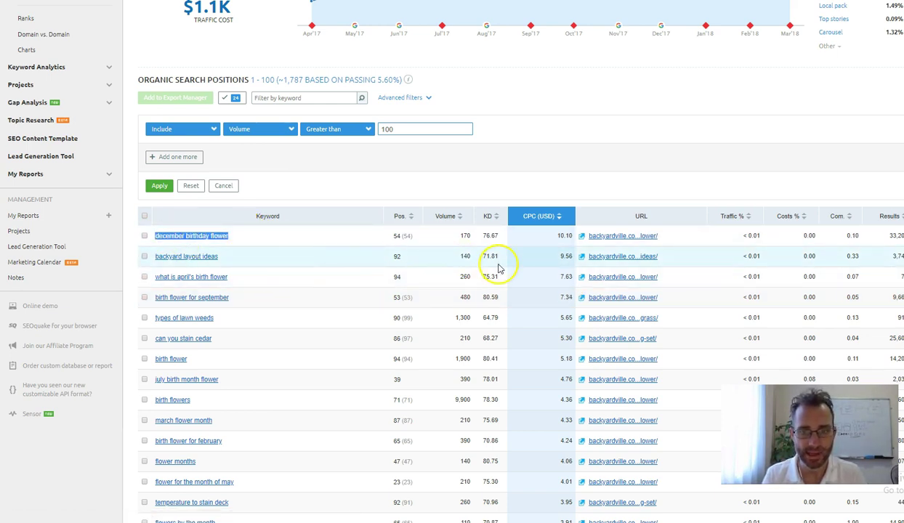
pyautogui.click(560, 377)
pyautogui.moveTo(558, 482); pyautogui.dragTo(573, 487)
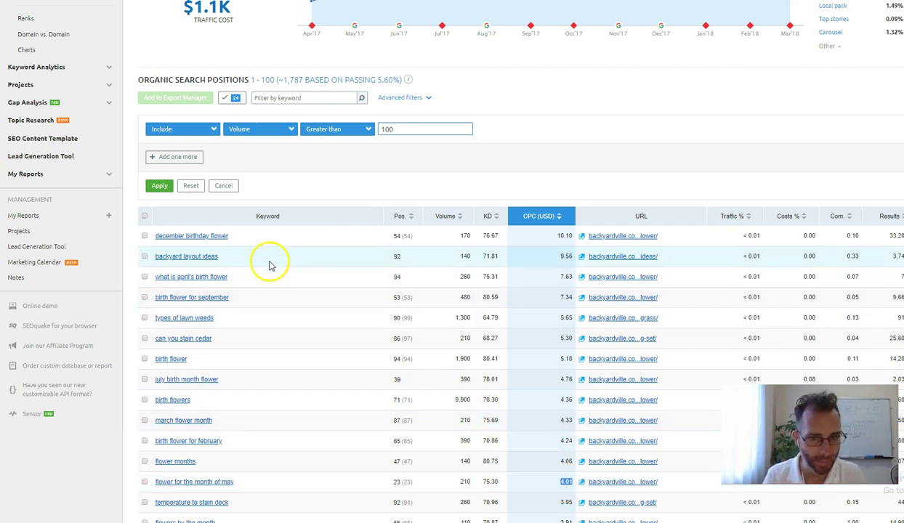
# Check the CPC and ranking position of the keyword "backyard layout ideas".
pyautogui.moveTo(560, 256); pyautogui.dragTo(572, 256)
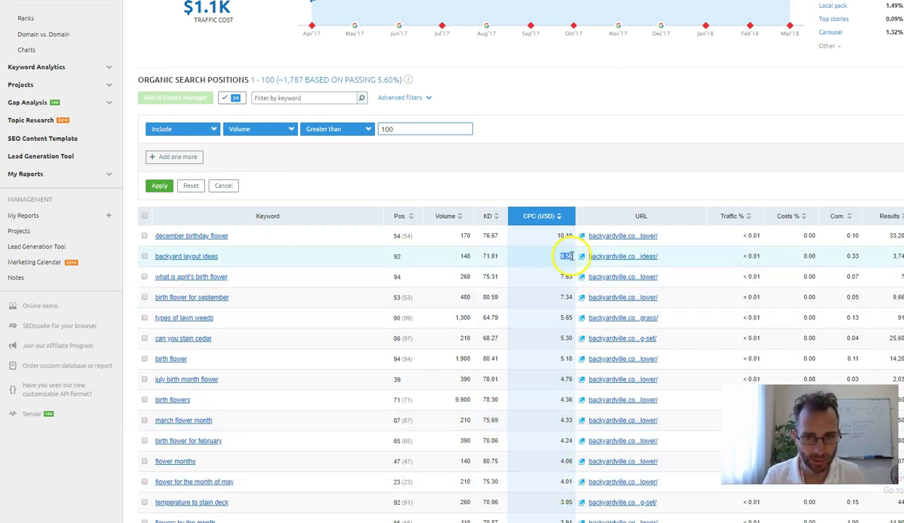
pyautogui.moveTo(220, 256); pyautogui.dragTo(149, 256)
pyautogui.doubleClick(395, 258)
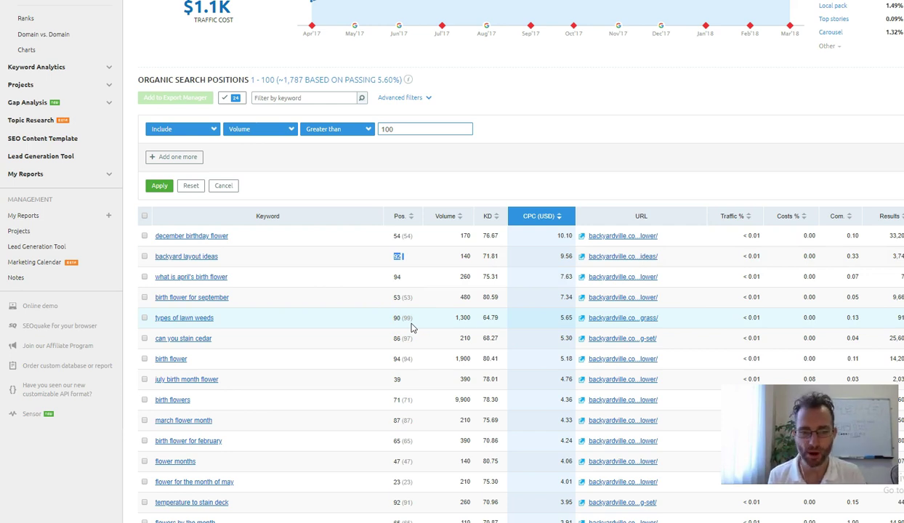
# Find "weeds that look like grass" further down the CPC-sorted list and check its ranking position and search volume.
pyautogui.scroll(-5, 410, 329)
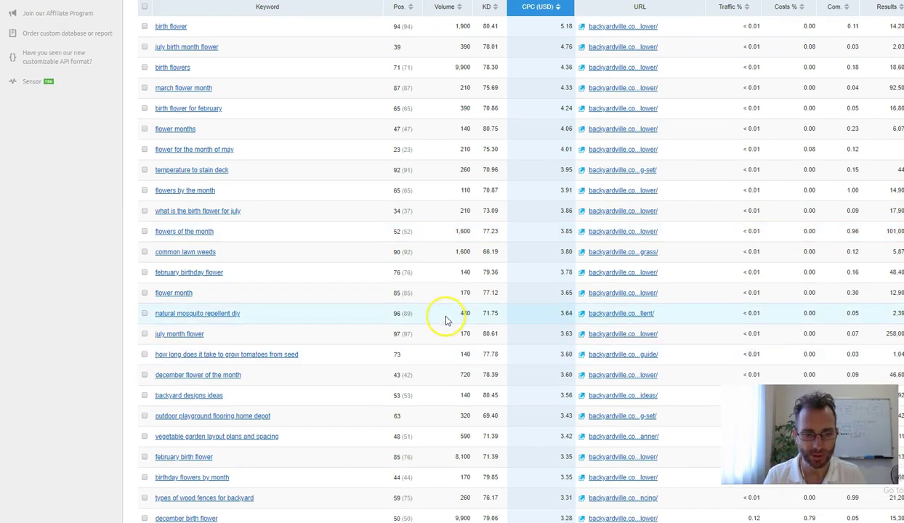
pyautogui.scroll(-3, 446, 317)
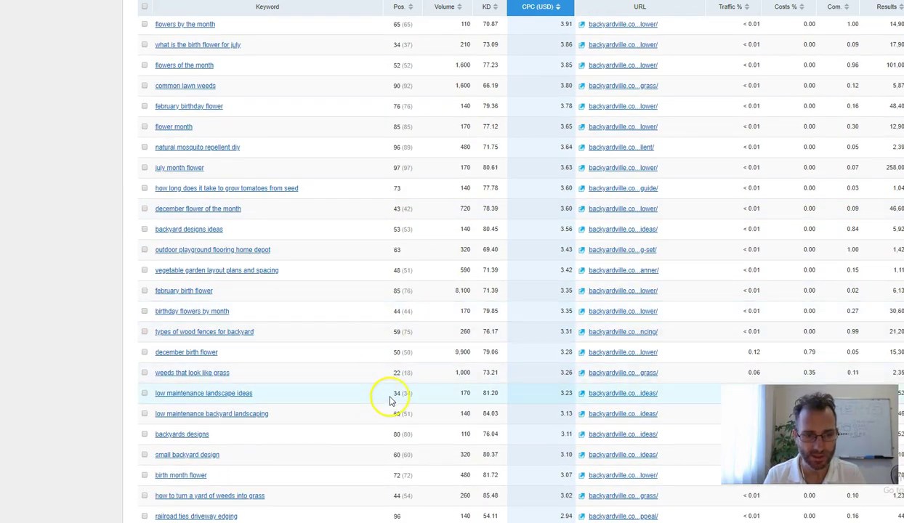
pyautogui.doubleClick(396, 372)
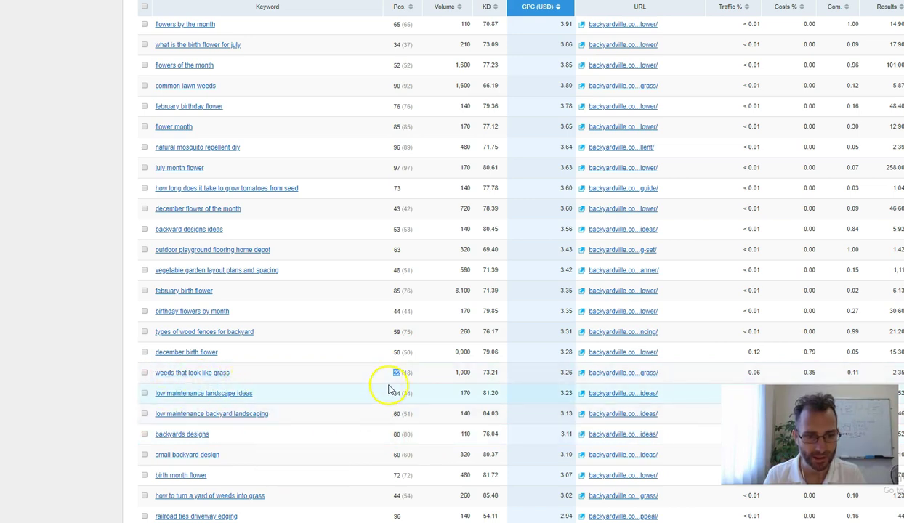
pyautogui.doubleClick(461, 373)
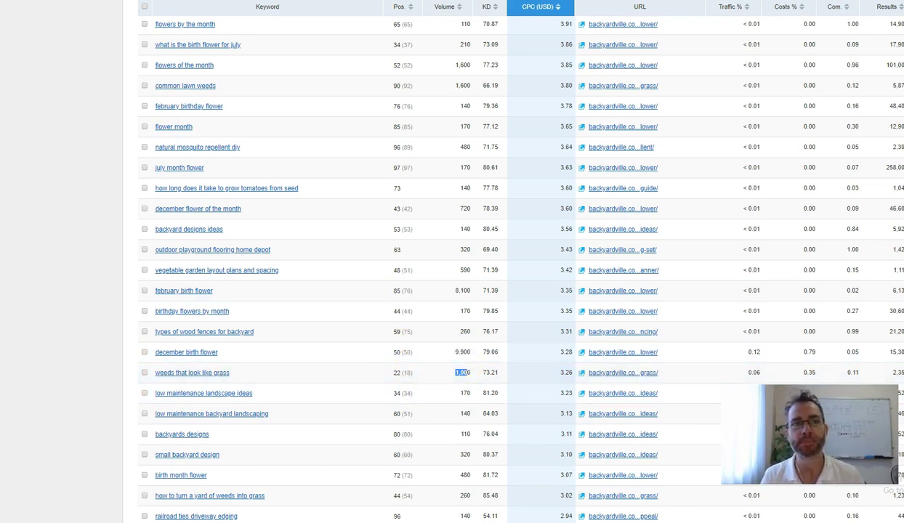
# Switch to the Google results for site:backyardville.com and view the search query and first results.
pyautogui.hotkey('ctrl', 'Tab')
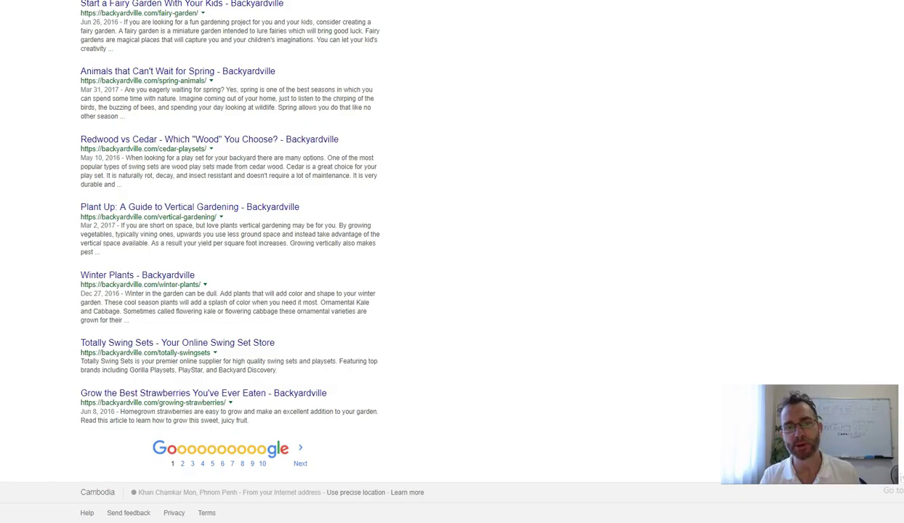
pyautogui.scroll(15, 487, 87)
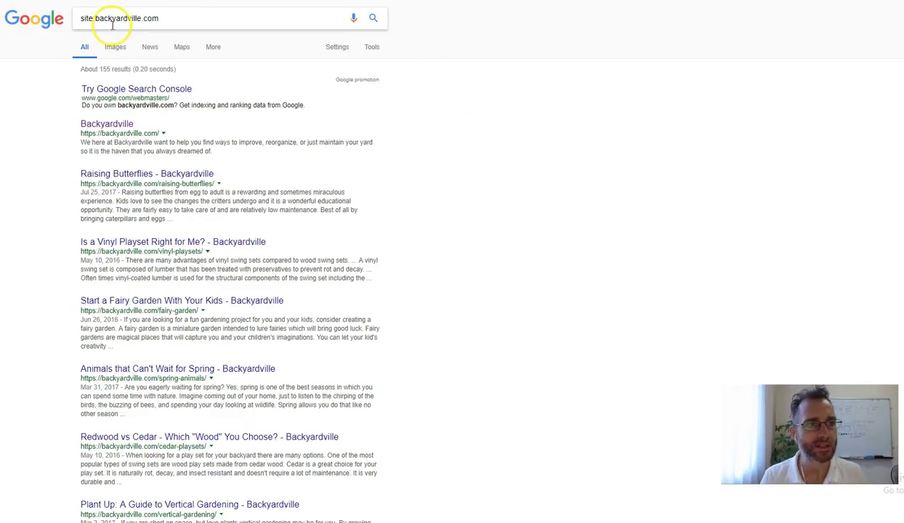
# Highlight the domain in the site: query and look over the indexed backyardville.com pages.
pyautogui.moveTo(94, 20); pyautogui.dragTo(121, 23)
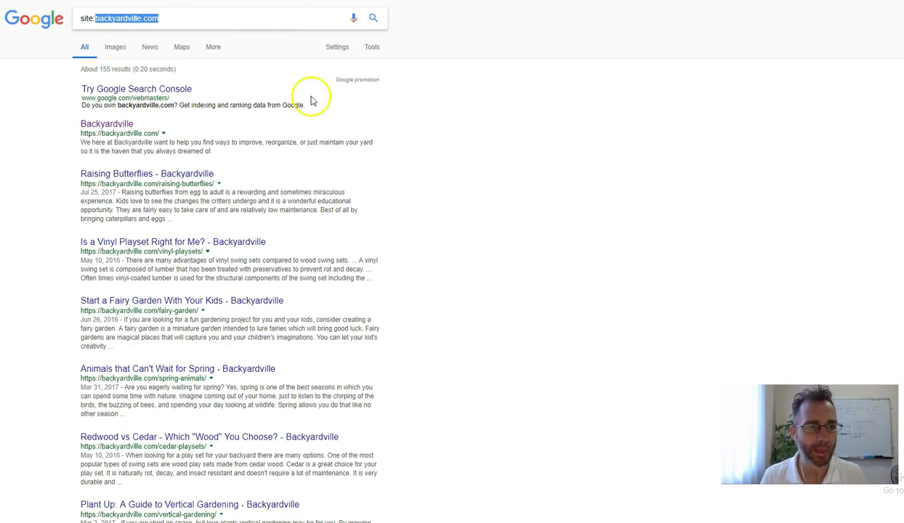
pyautogui.scroll(-3, 256, 101)
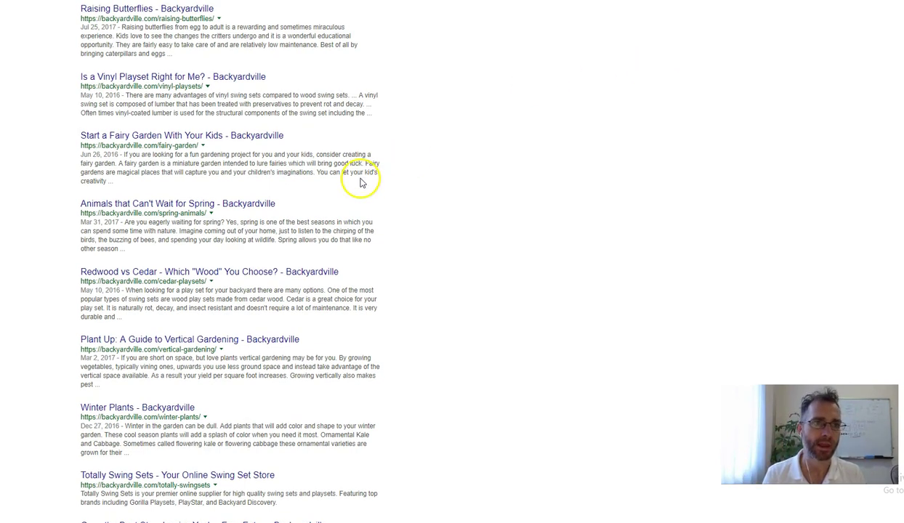
pyautogui.scroll(3, 359, 177)
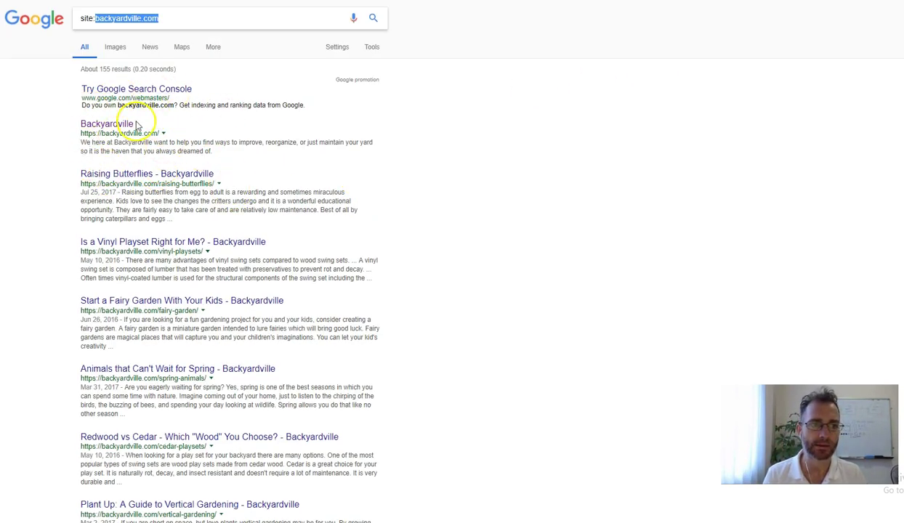
# Examine the title and the description snippet of the backyardville.com homepage result, highlighting each of them.
pyautogui.moveTo(144, 131); pyautogui.dragTo(73, 125)
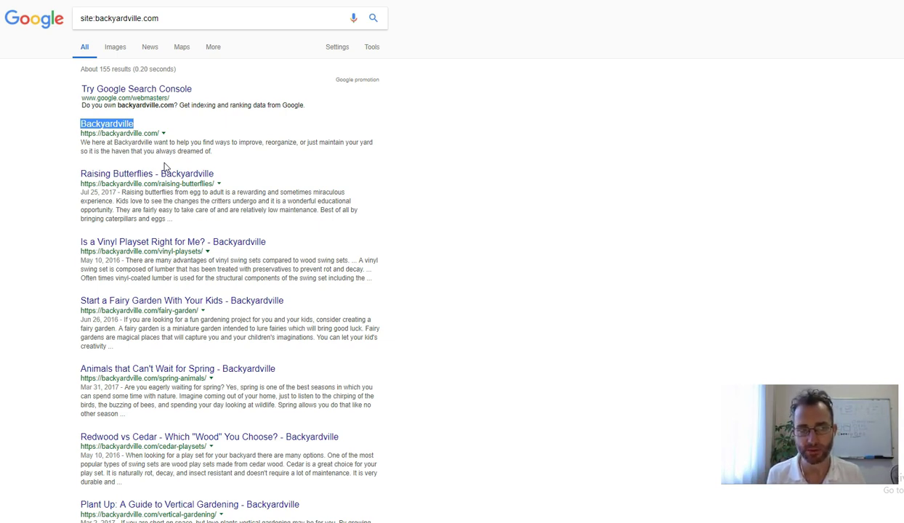
pyautogui.moveTo(160, 134); pyautogui.dragTo(244, 156)
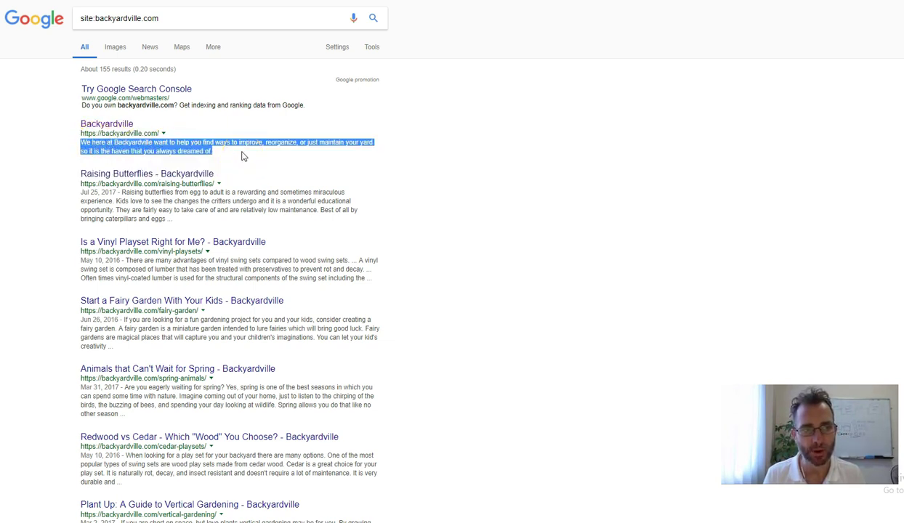
pyautogui.click(185, 146)
pyautogui.moveTo(81, 143); pyautogui.dragTo(88, 143)
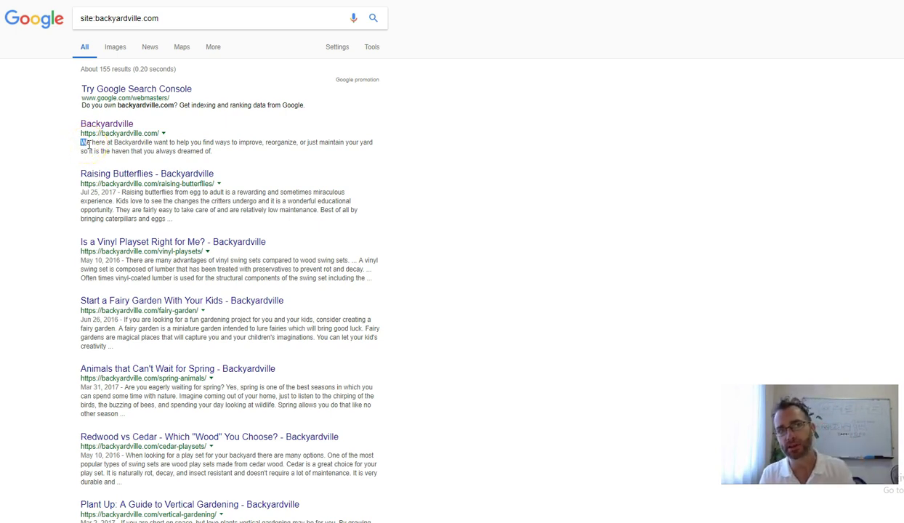
pyautogui.click(88, 144)
pyautogui.moveTo(72, 143); pyautogui.dragTo(184, 132)
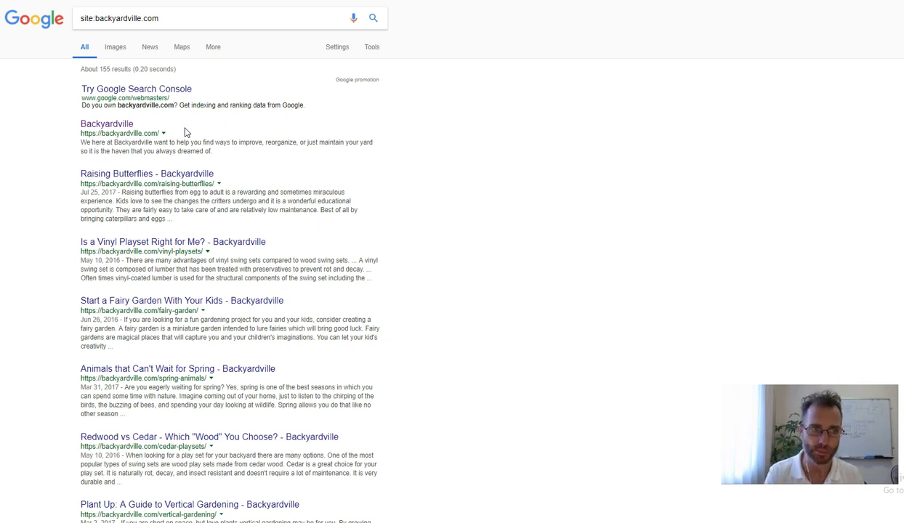
# Review the titles and descriptions of the other indexed pages, and switch to the Ardor SEO consultation booking page.
pyautogui.scroll(-3, 181, 172)
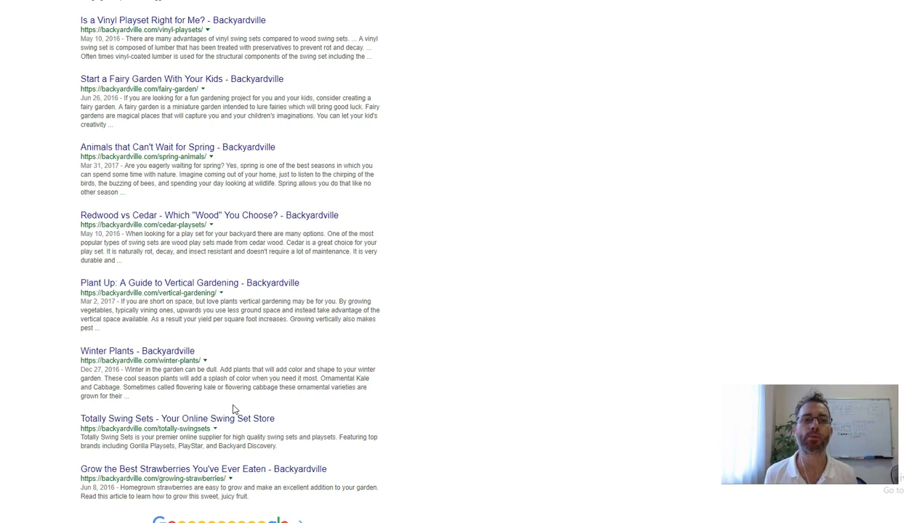
pyautogui.scroll(3, 389, 354)
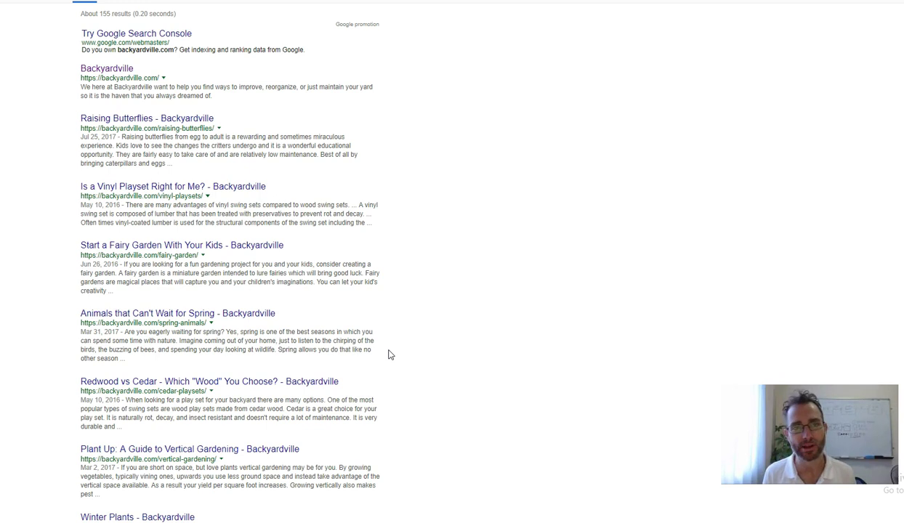
pyautogui.click(570, 4)
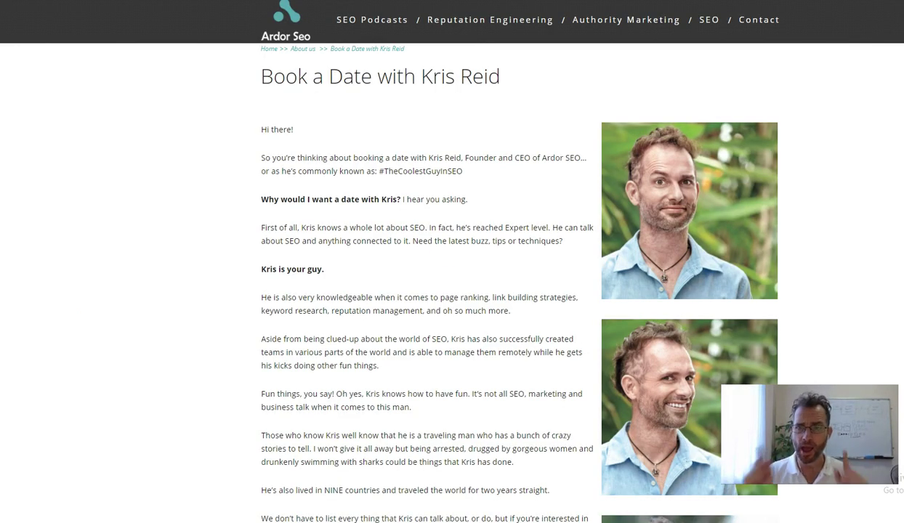